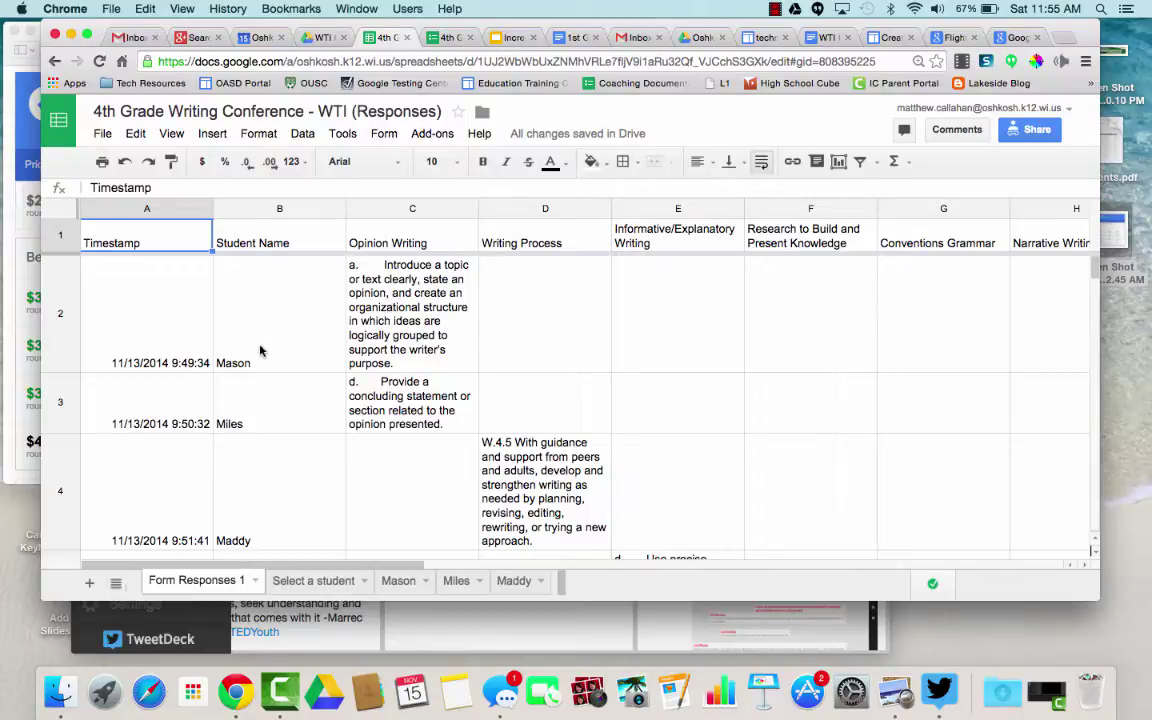
On the Select a student sheet, set the B1 student to Mason
scroll(417, 357, down, 5)
scroll(417, 357, up, 5)
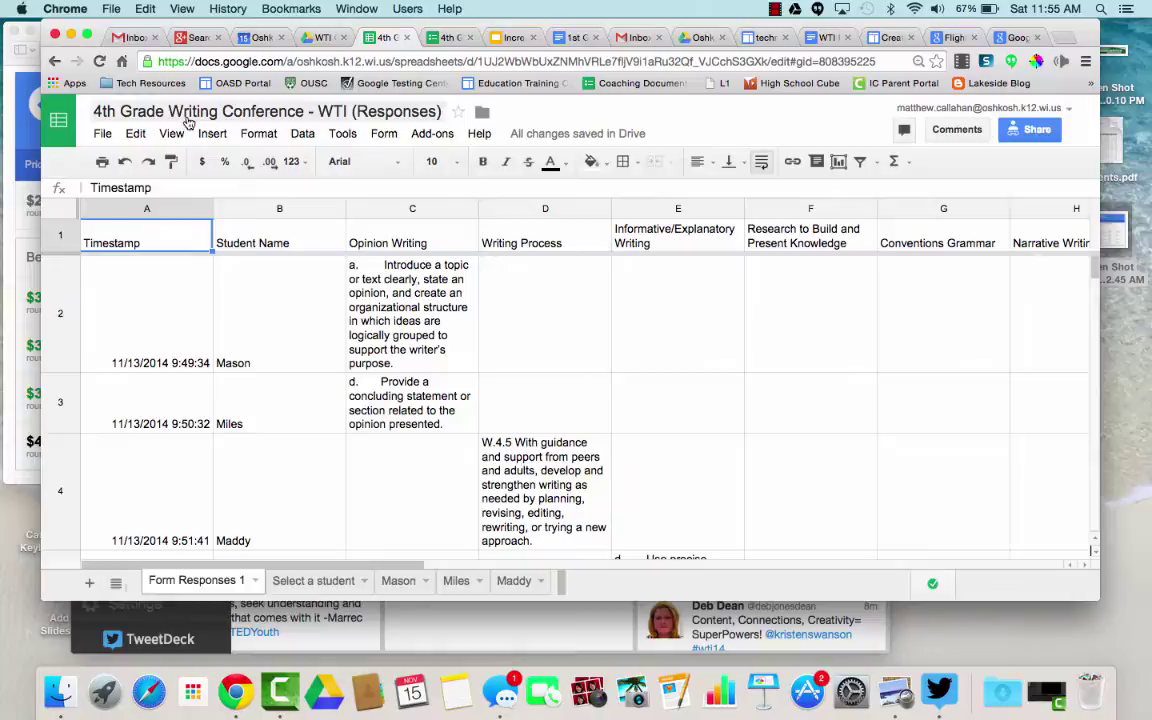
scroll(302, 314, down, 1)
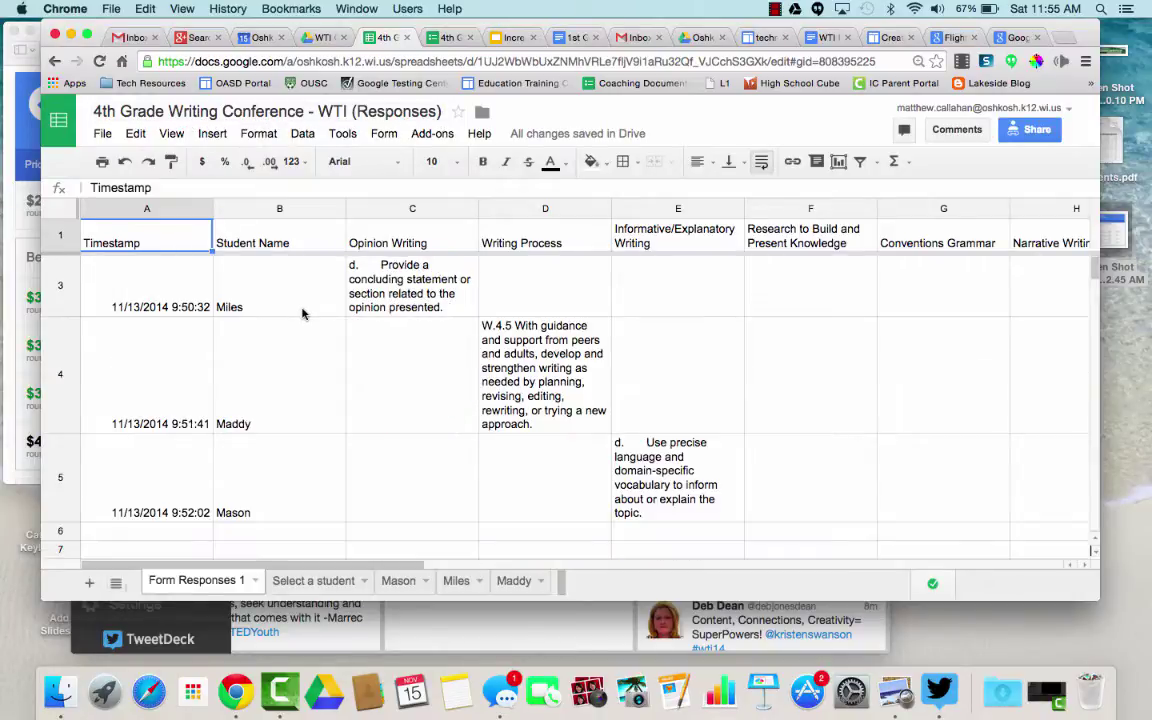
scroll(279, 360, down, 3)
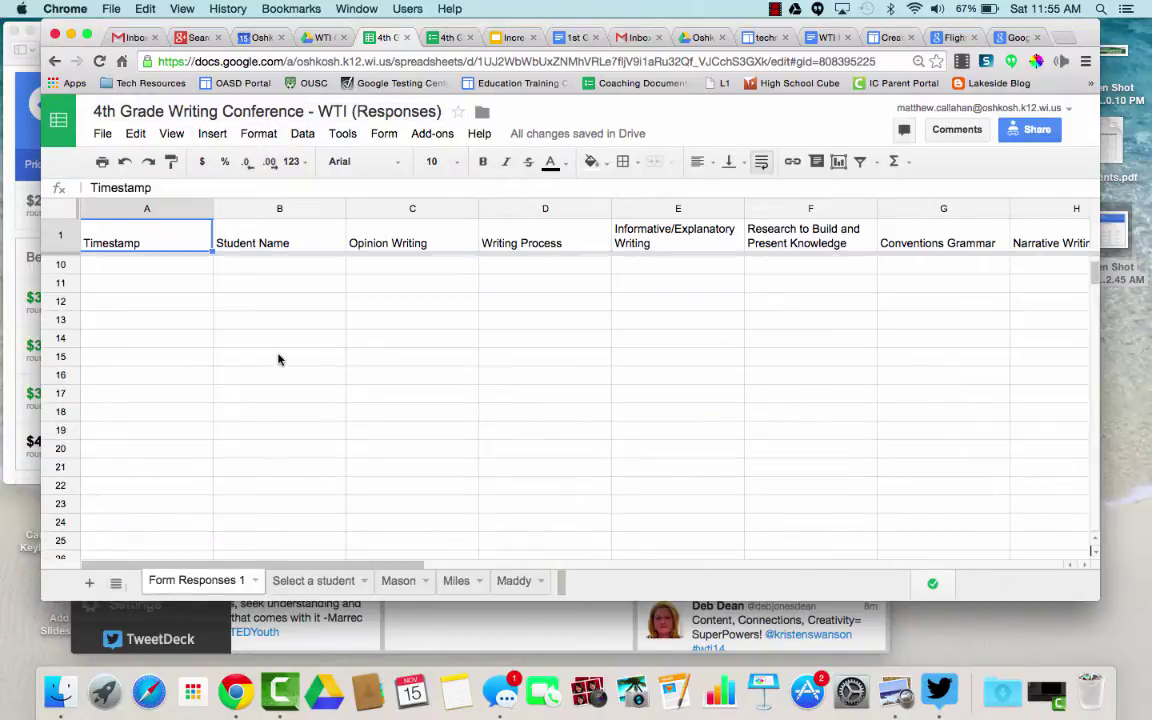
scroll(279, 360, up, 4)
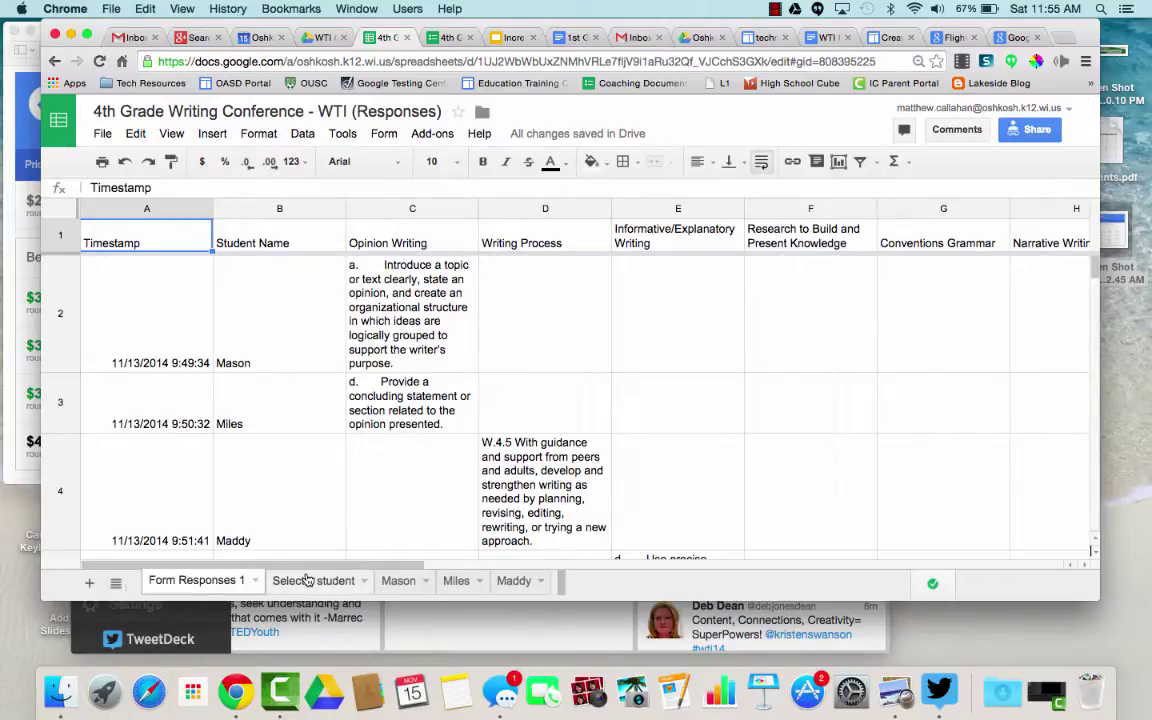
click(308, 580)
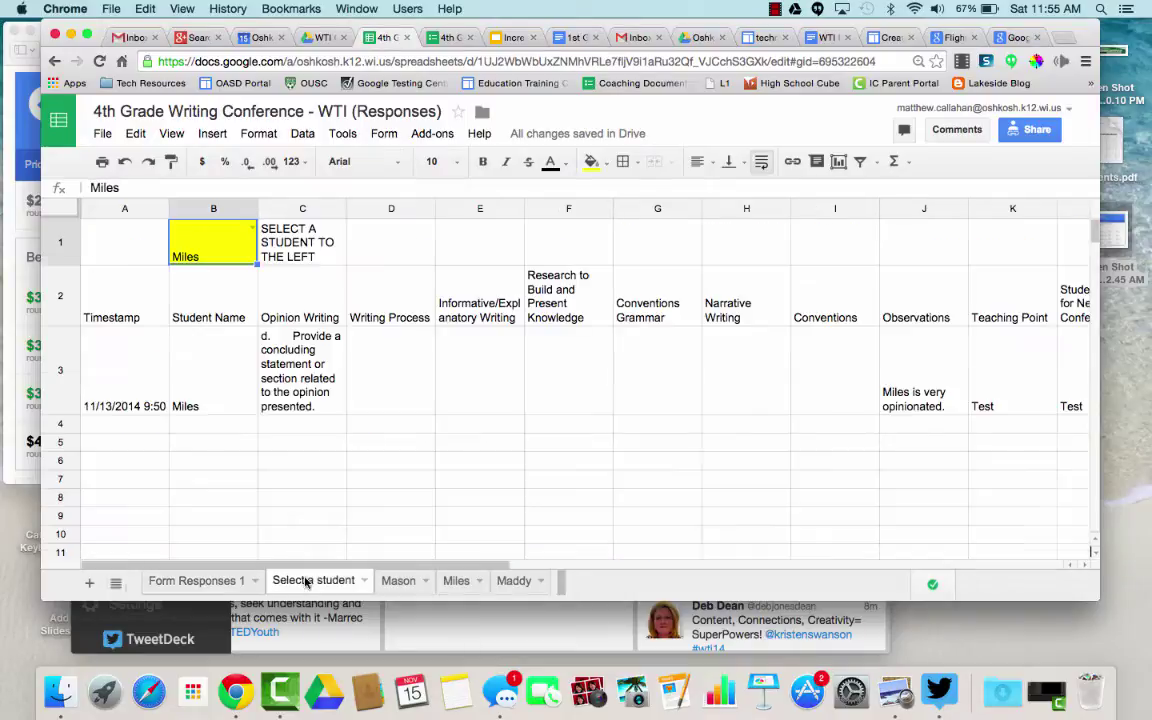
click(249, 228)
click(203, 320)
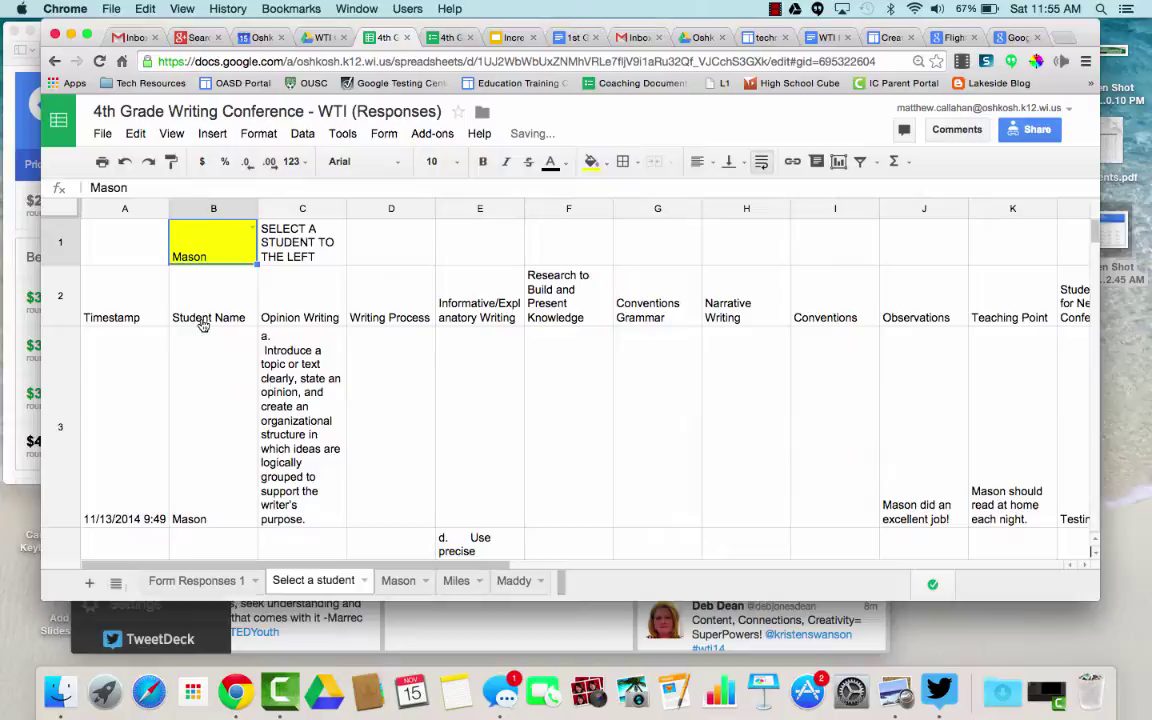
Switch B1 to Maddy, then add a new blank Sheet10
scroll(183, 398, down, 5)
scroll(183, 398, up, 5)
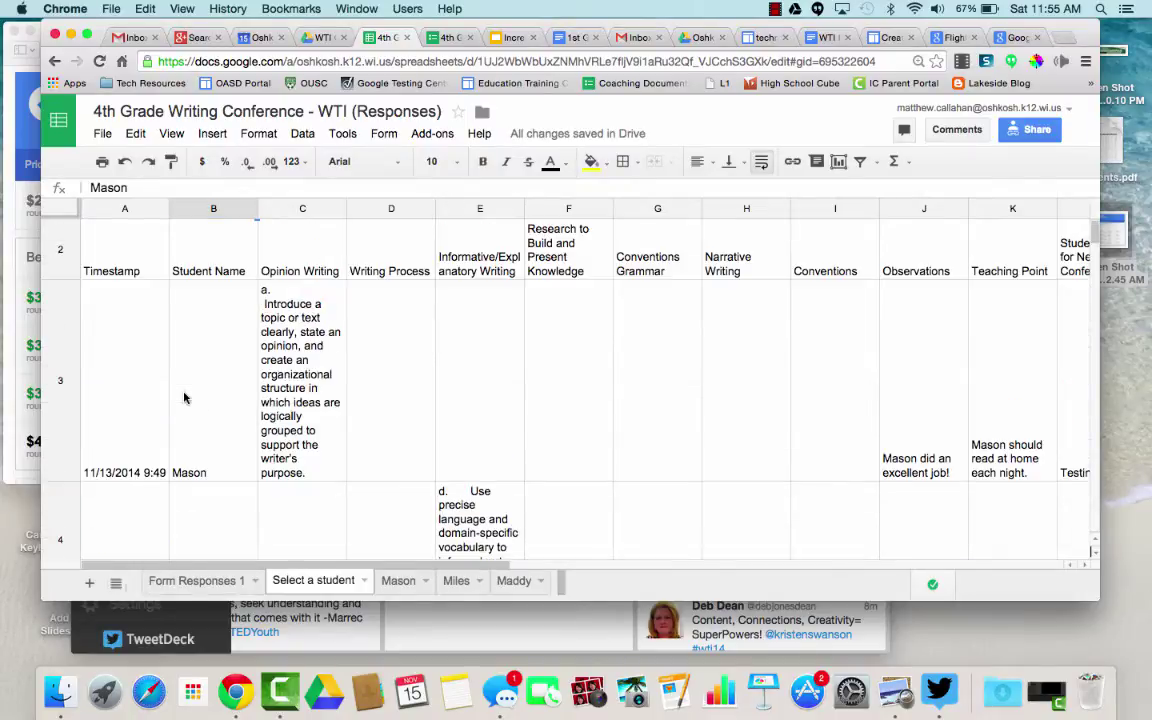
scroll(215, 297, up, 1)
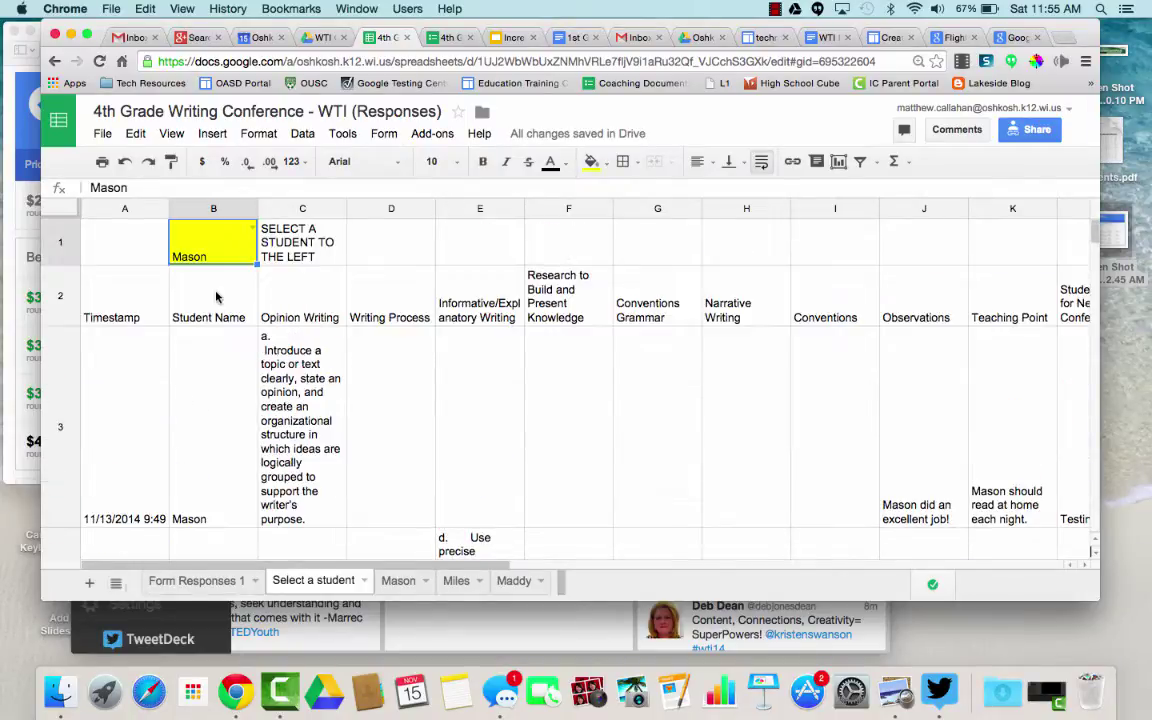
click(250, 227)
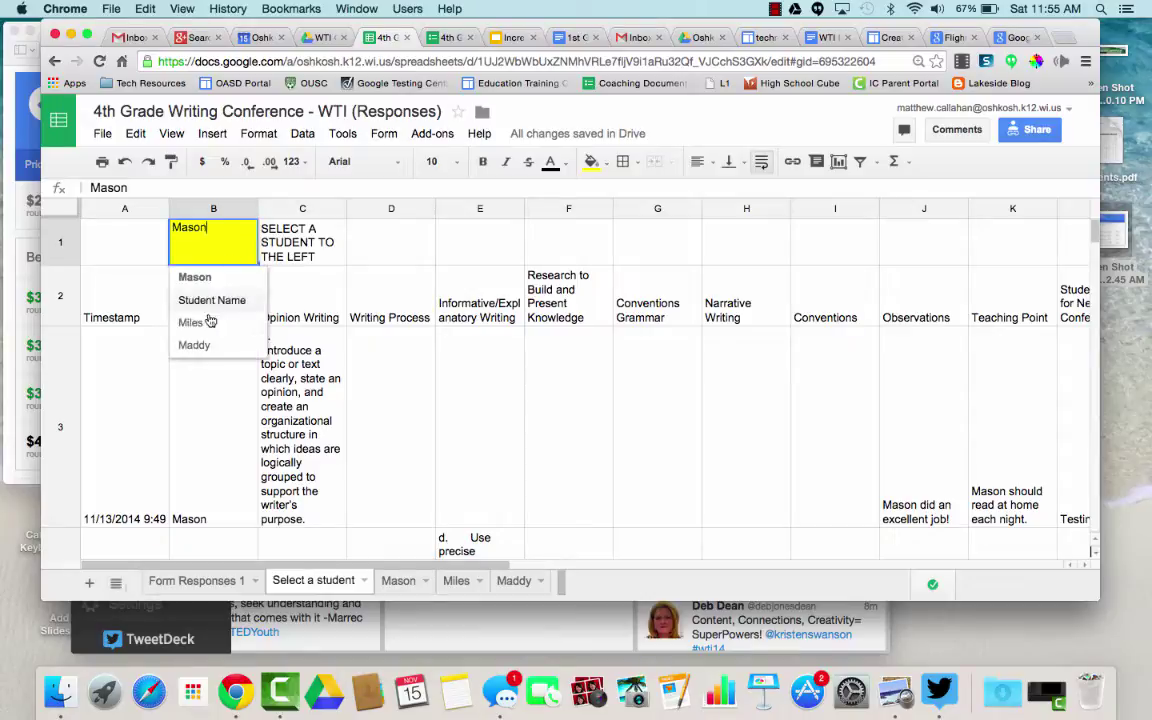
click(204, 343)
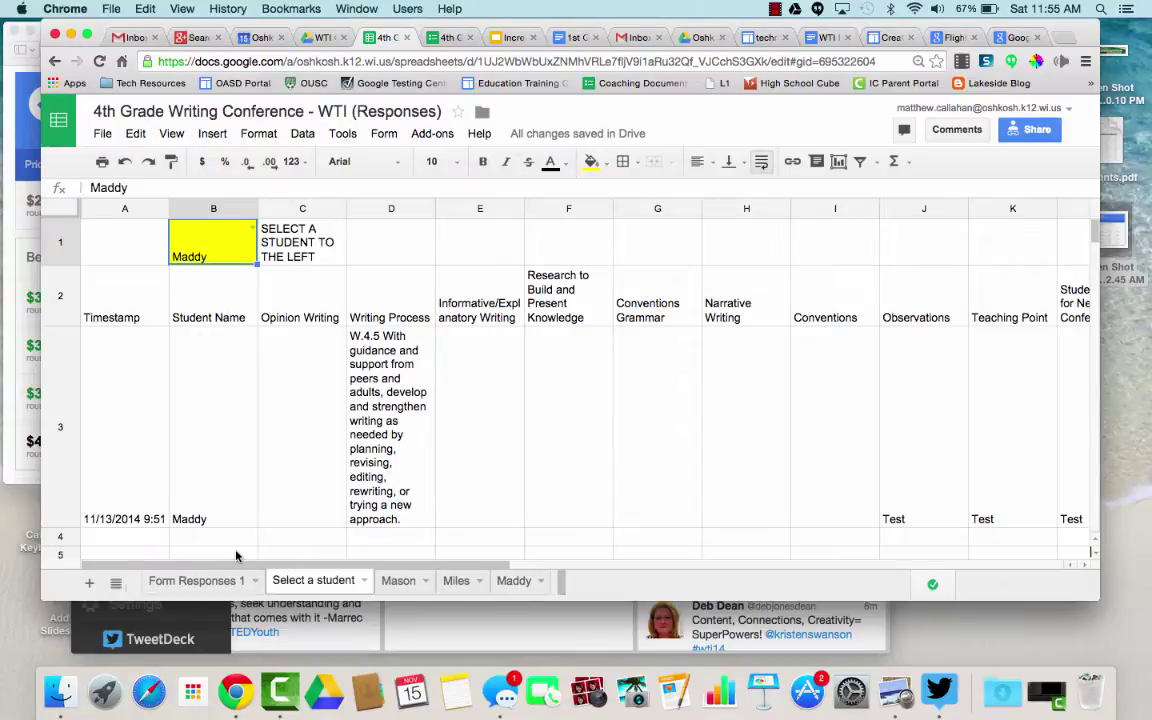
click(88, 585)
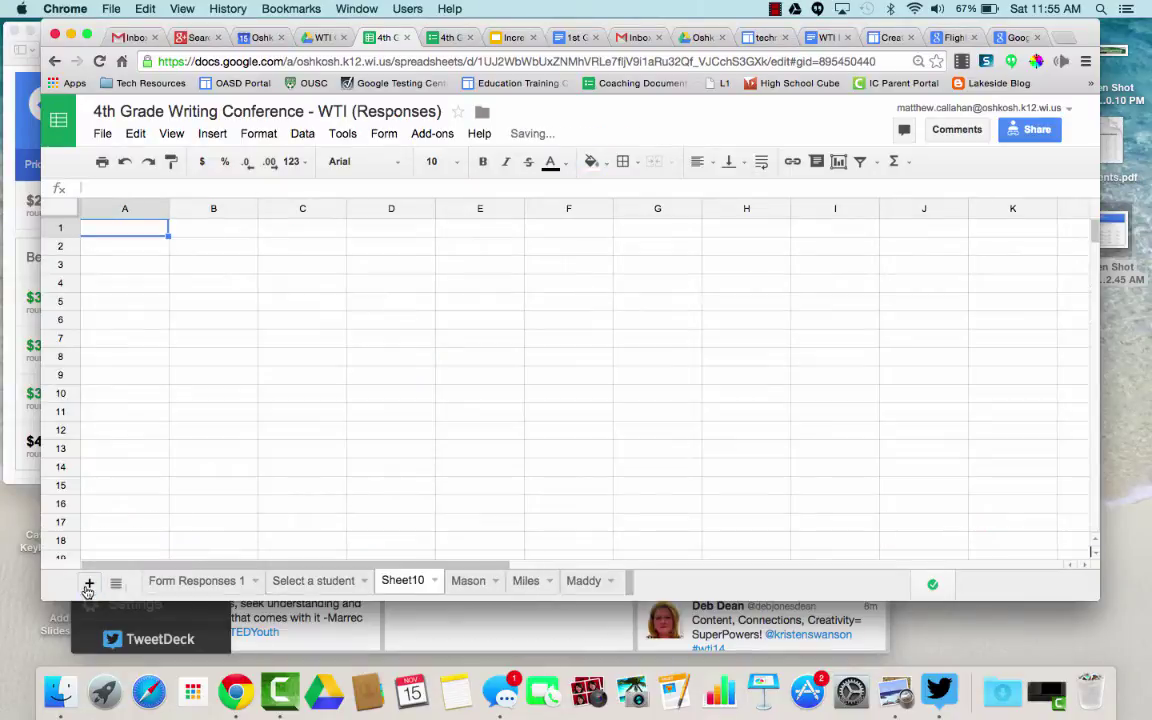
Add the missing space after 'select' in A2's QUERY formula, checking Form Responses 1 afterwards
click(296, 582)
click(97, 318)
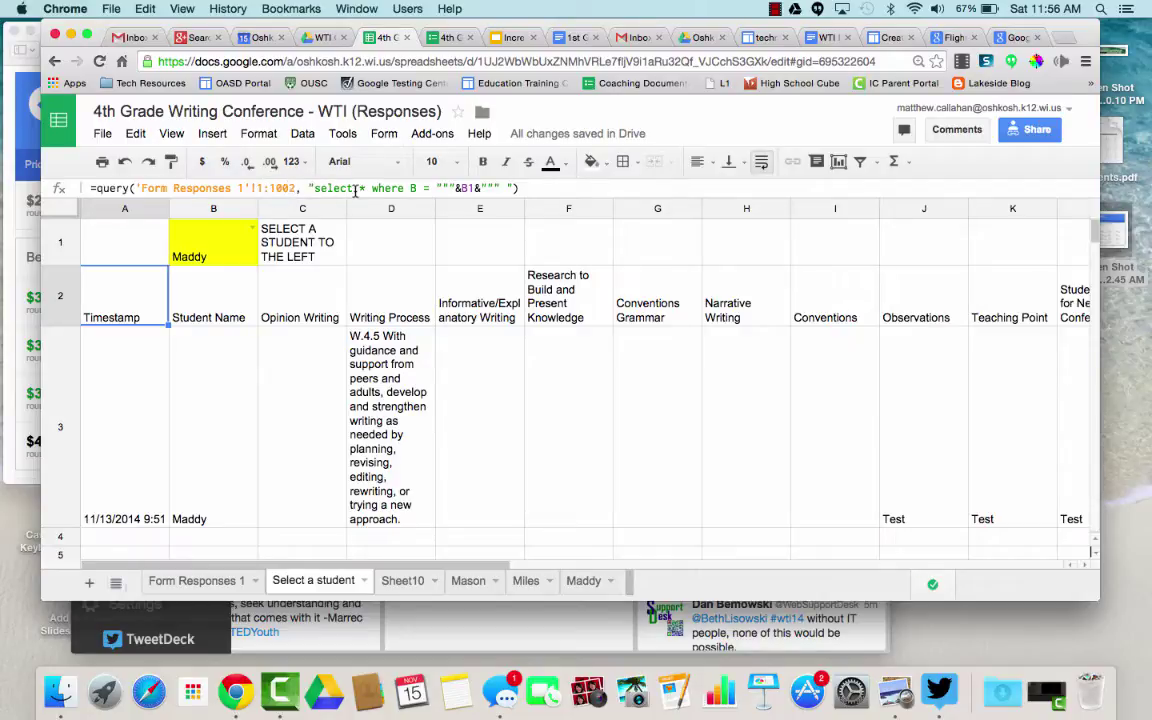
click(355, 190)
click(186, 579)
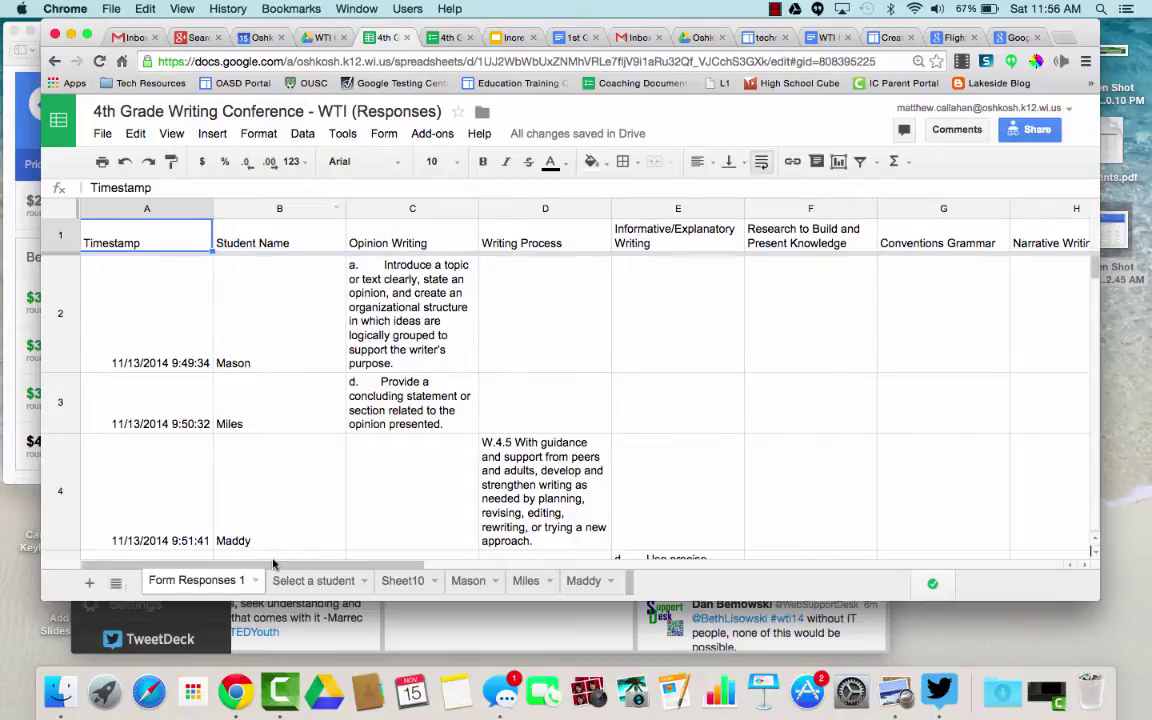
click(313, 580)
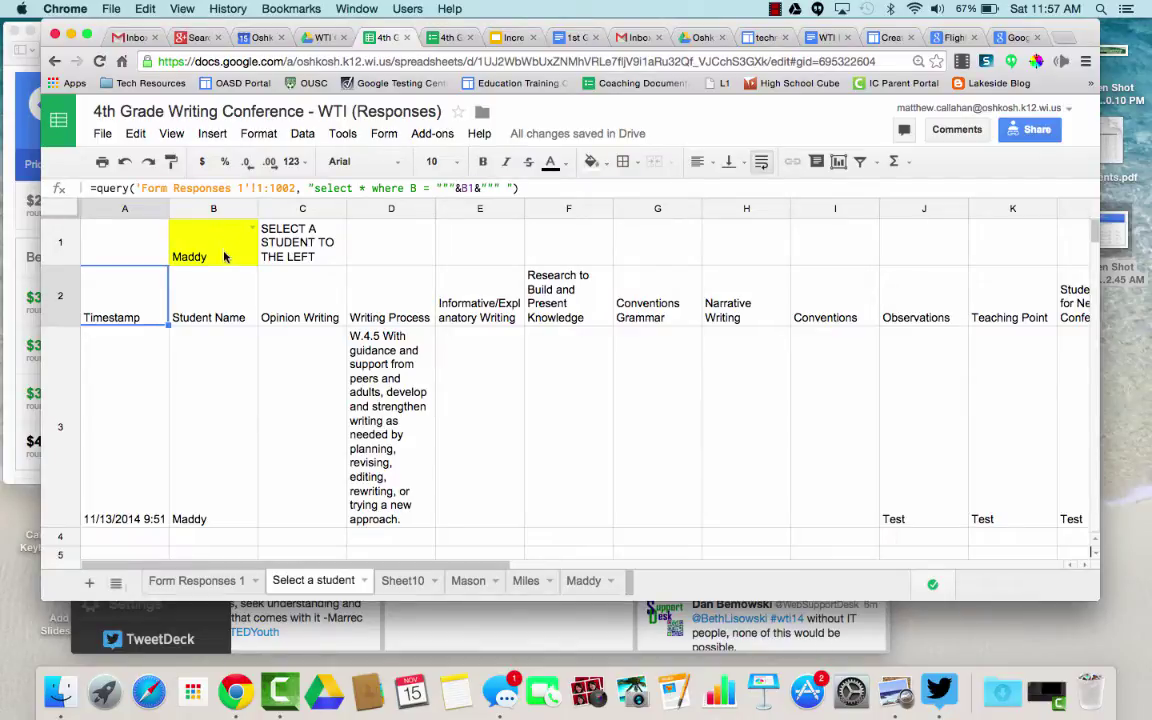
Copy the QUERY formula matching column B to B1 into Sheet10's A2
triple_click(166, 188)
key(super+c)
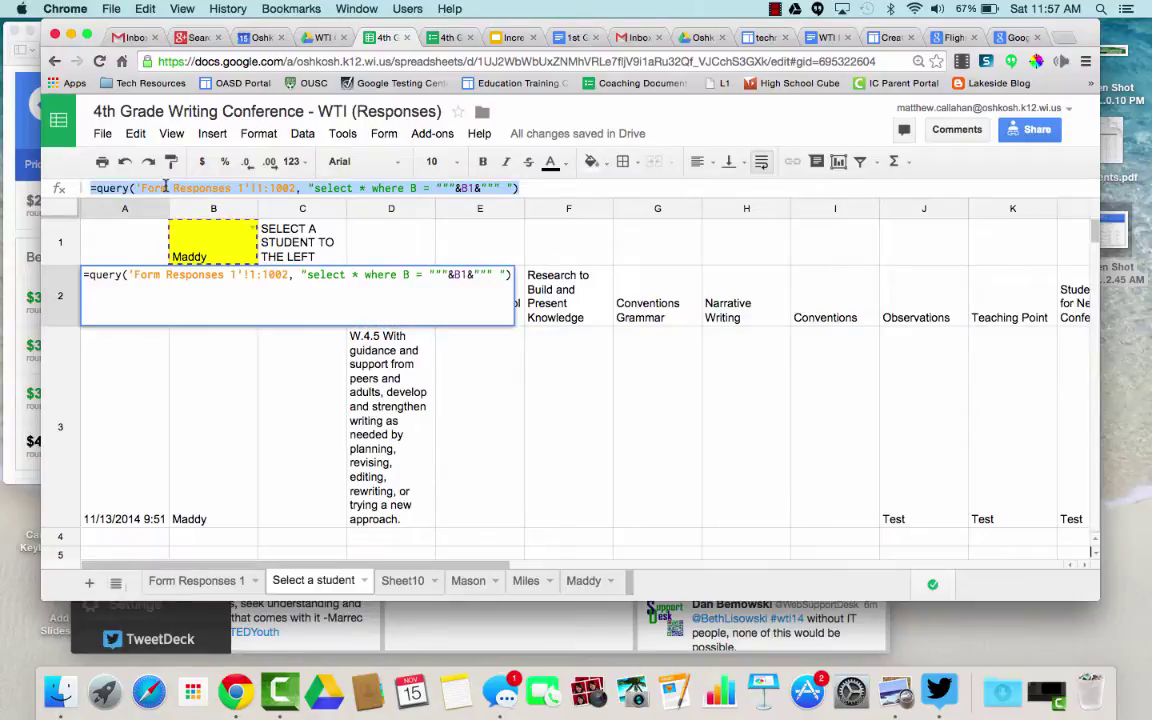
click(391, 583)
click(97, 247)
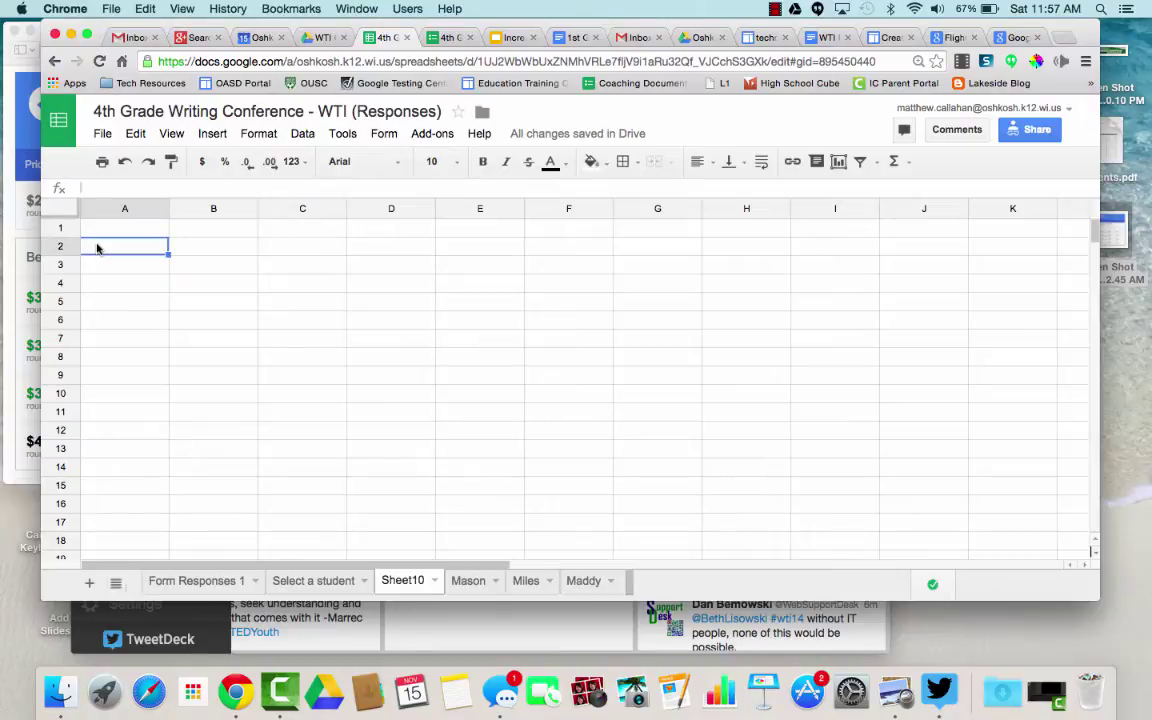
key(super+v)
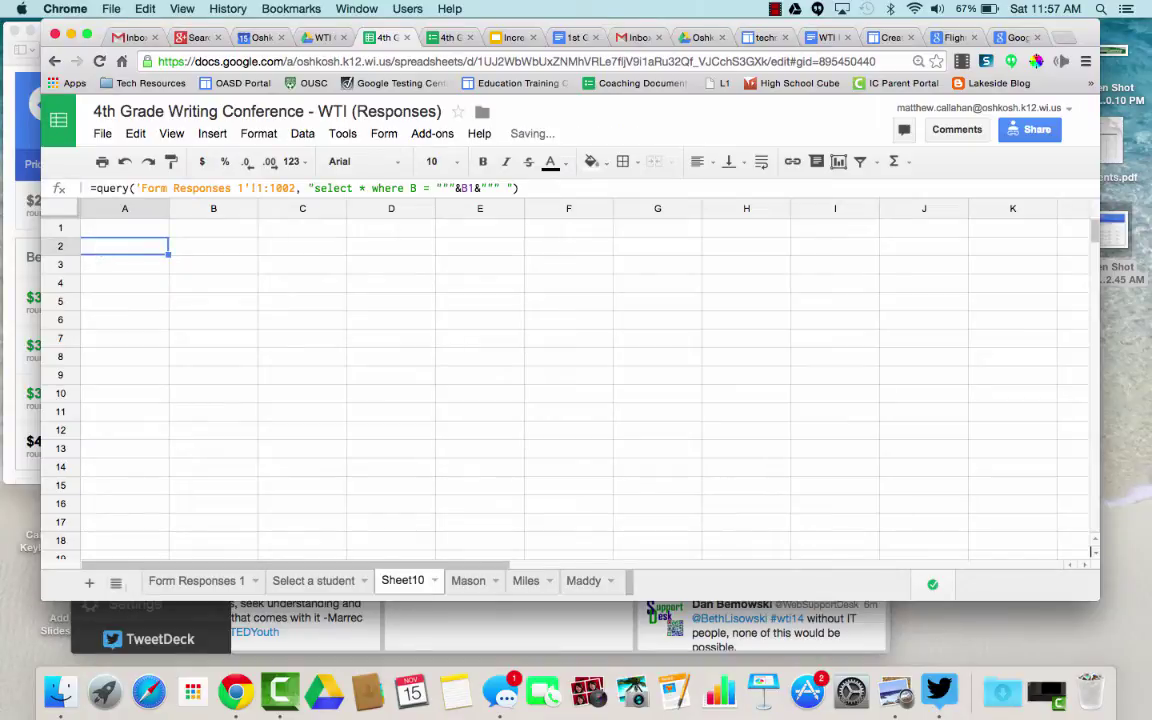
click(115, 265)
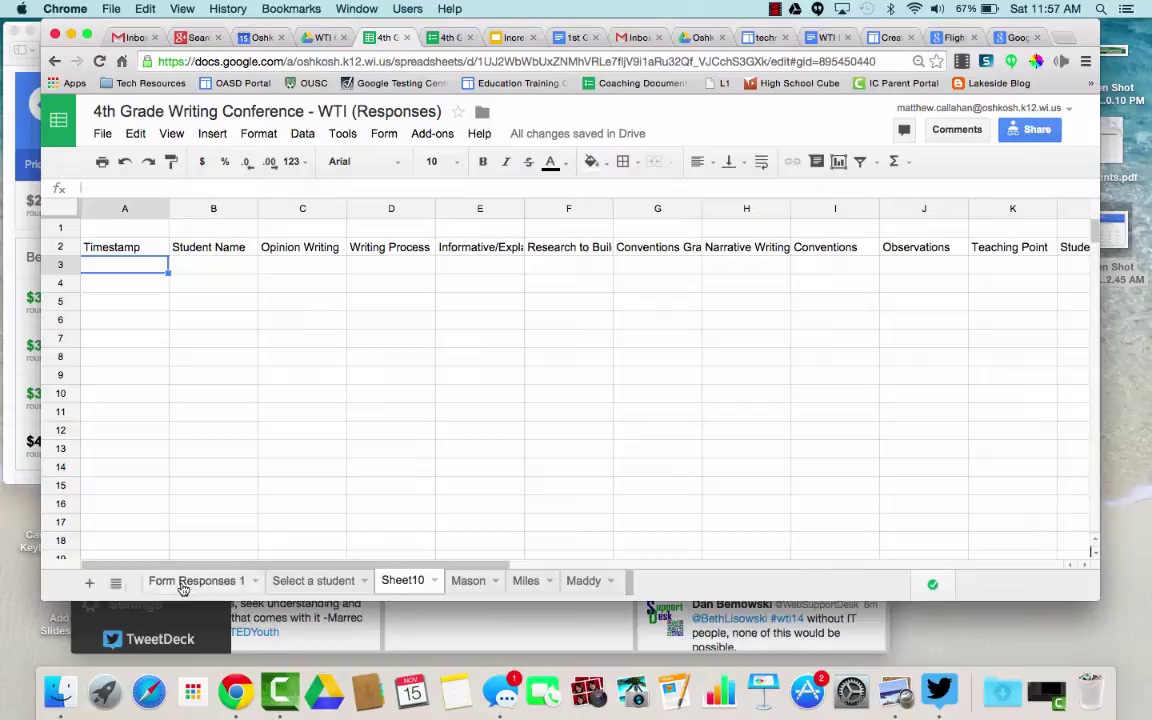
click(143, 250)
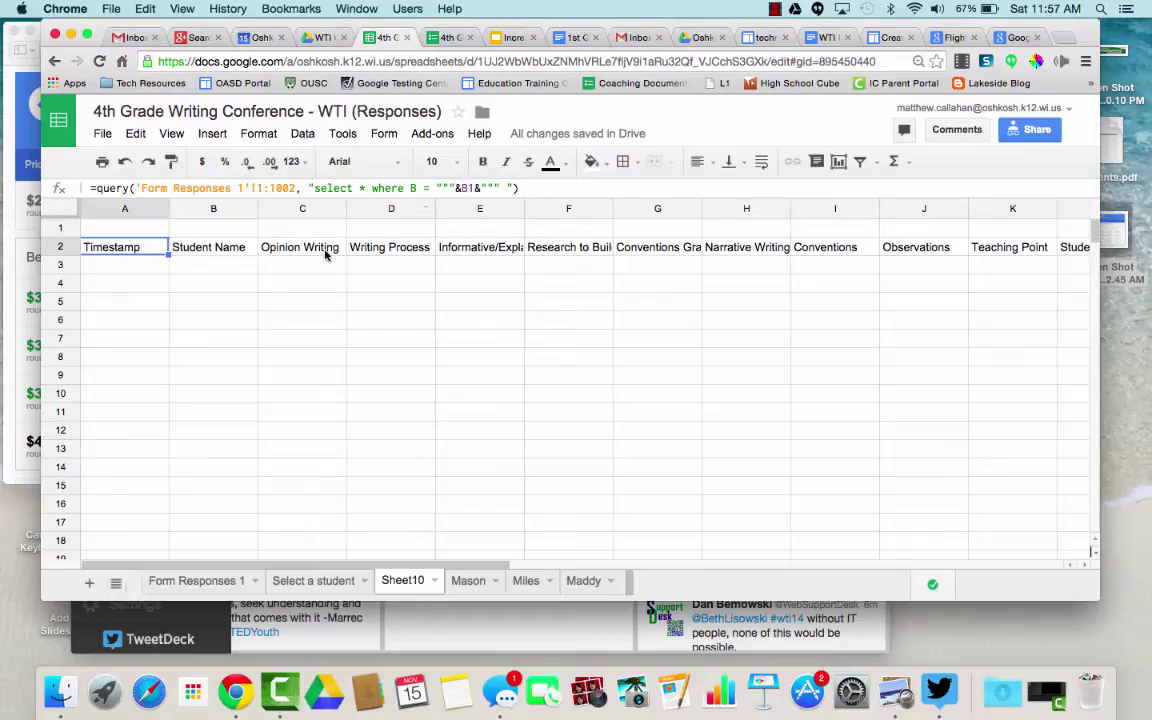
click(203, 232)
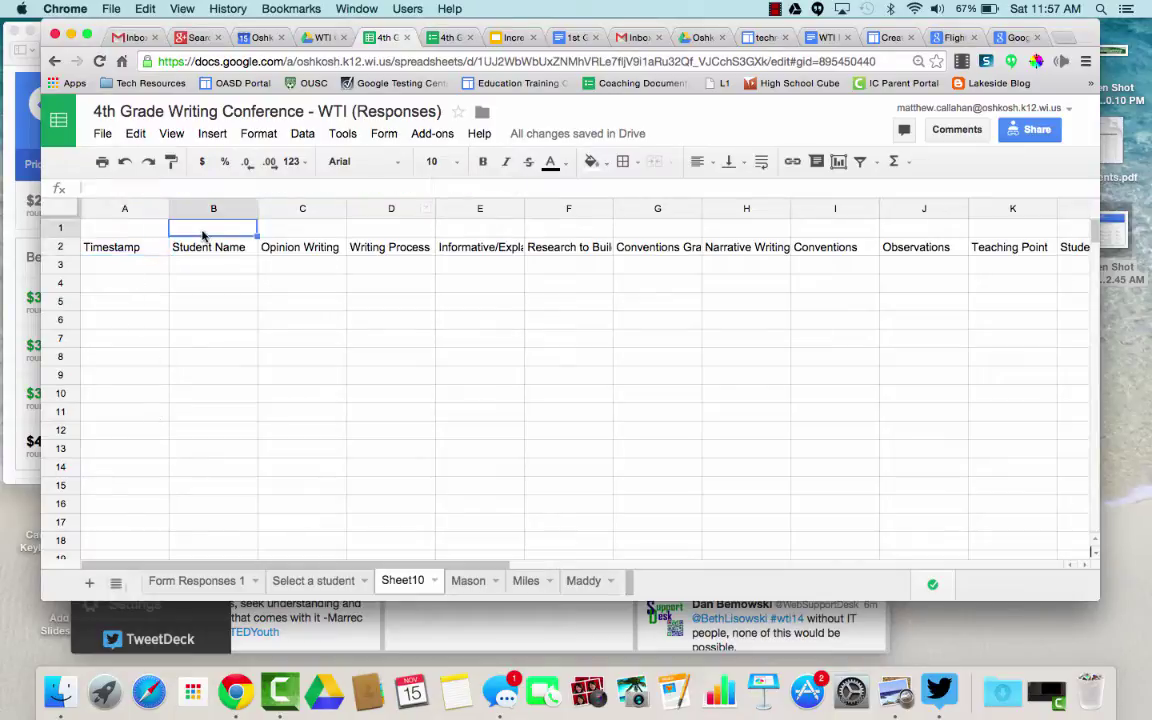
Add list-from-range validation to B1 using 'Form Responses 1' column B student names
click(300, 133)
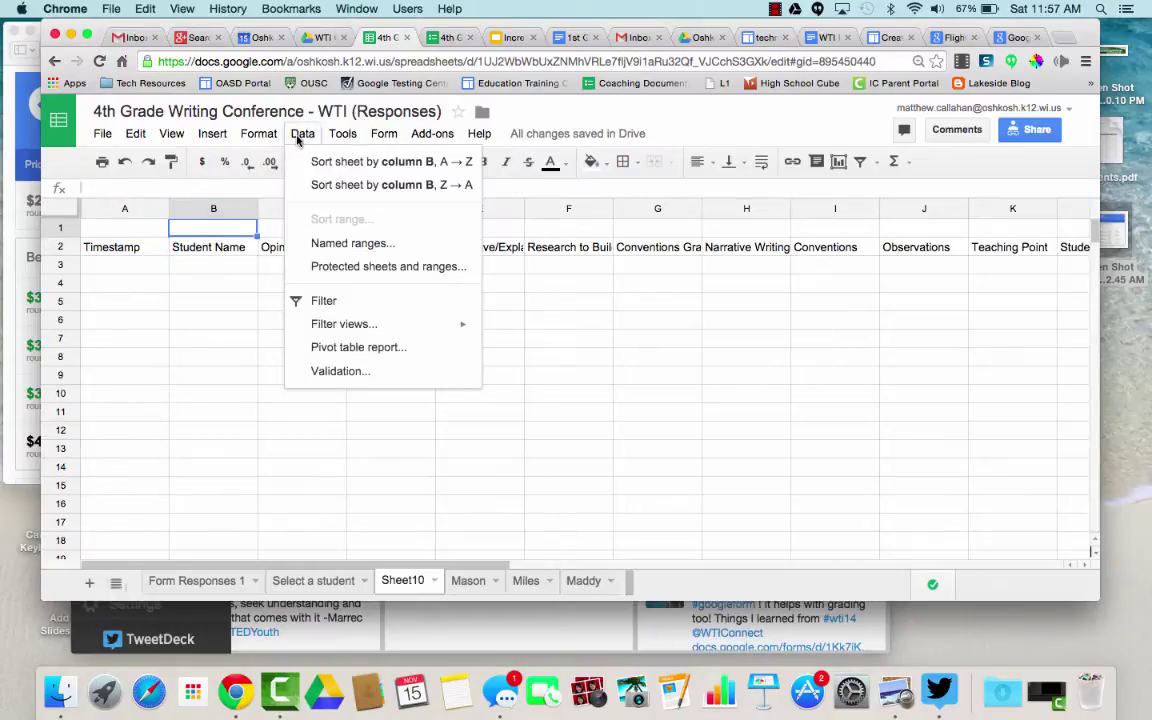
click(340, 372)
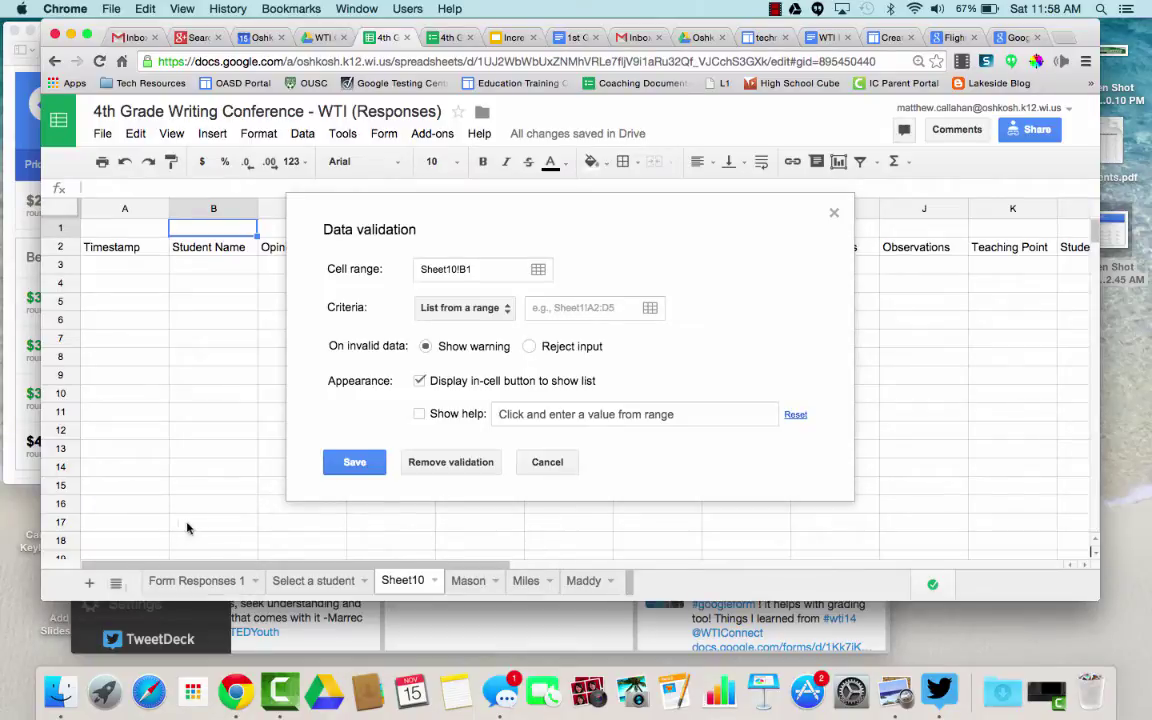
click(649, 311)
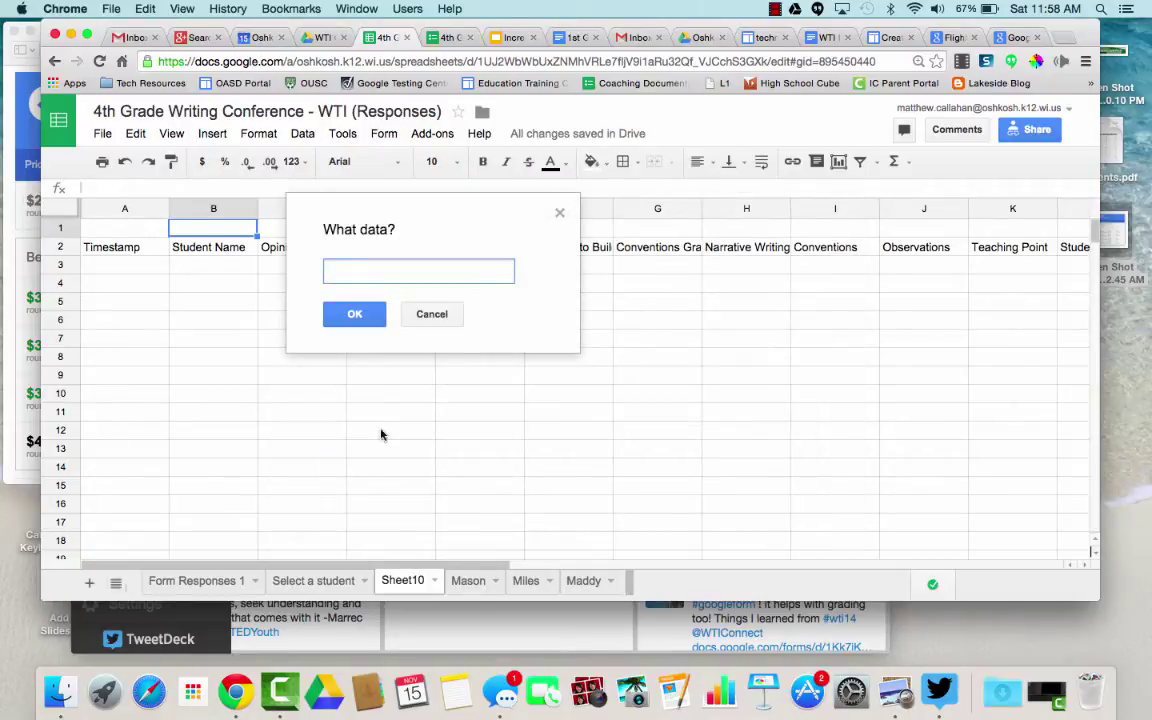
click(185, 584)
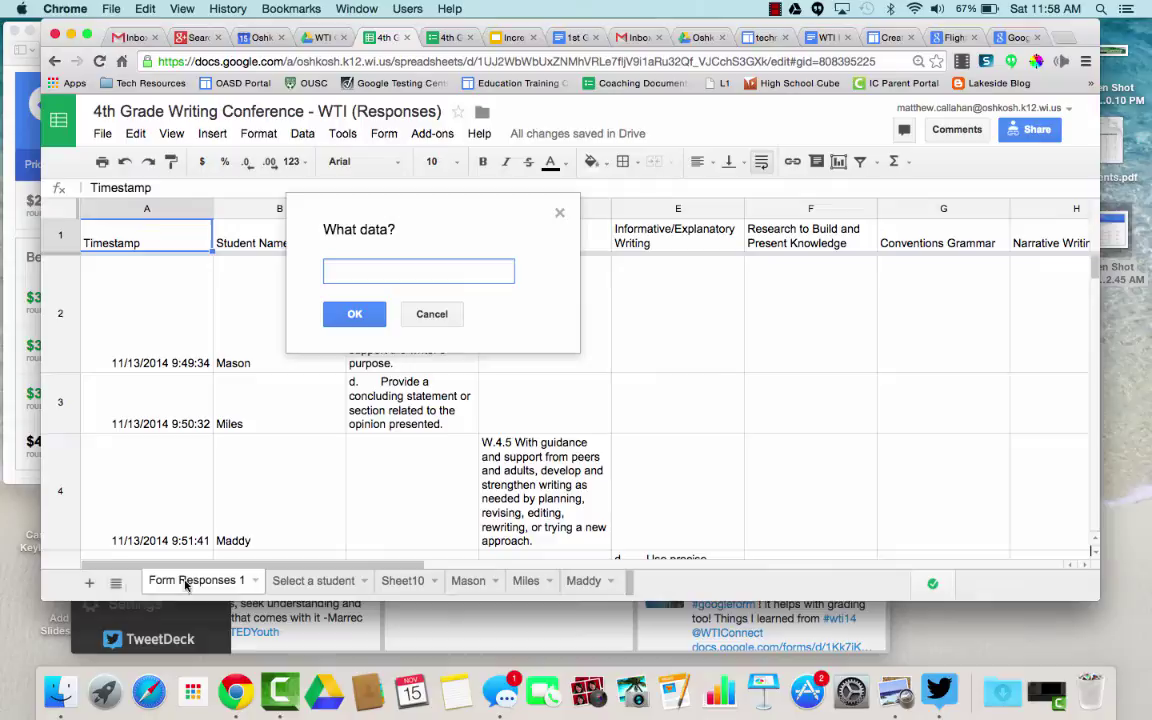
drag(367, 230, 607, 215)
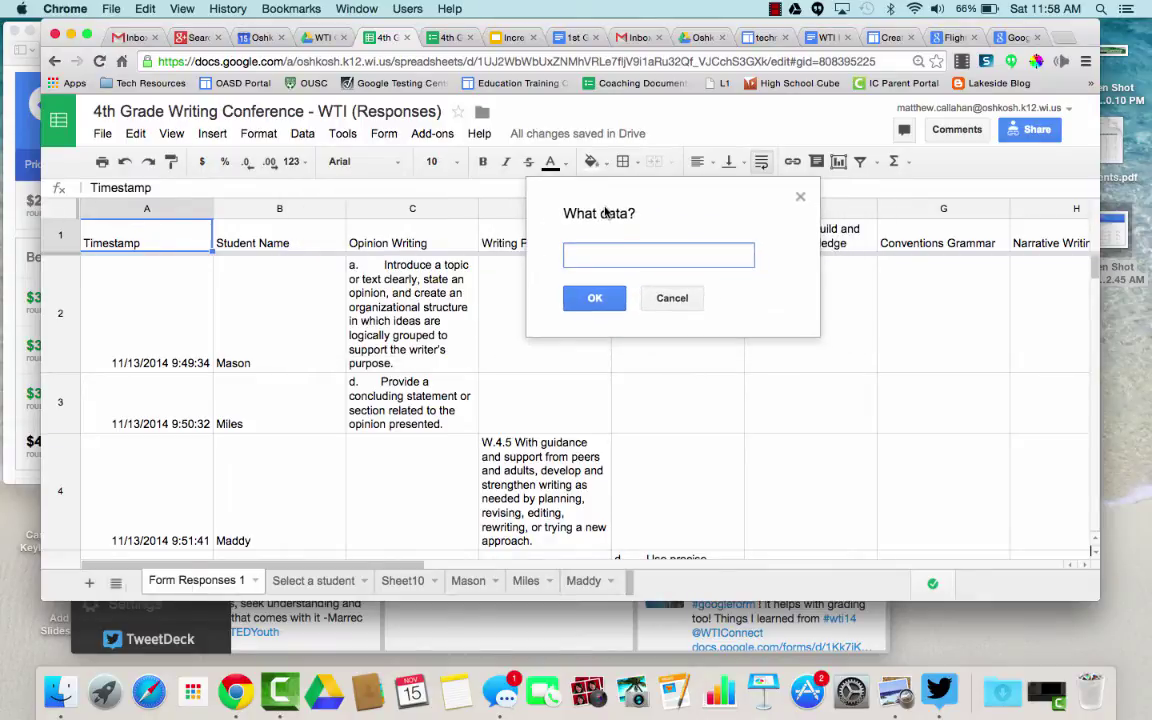
click(280, 210)
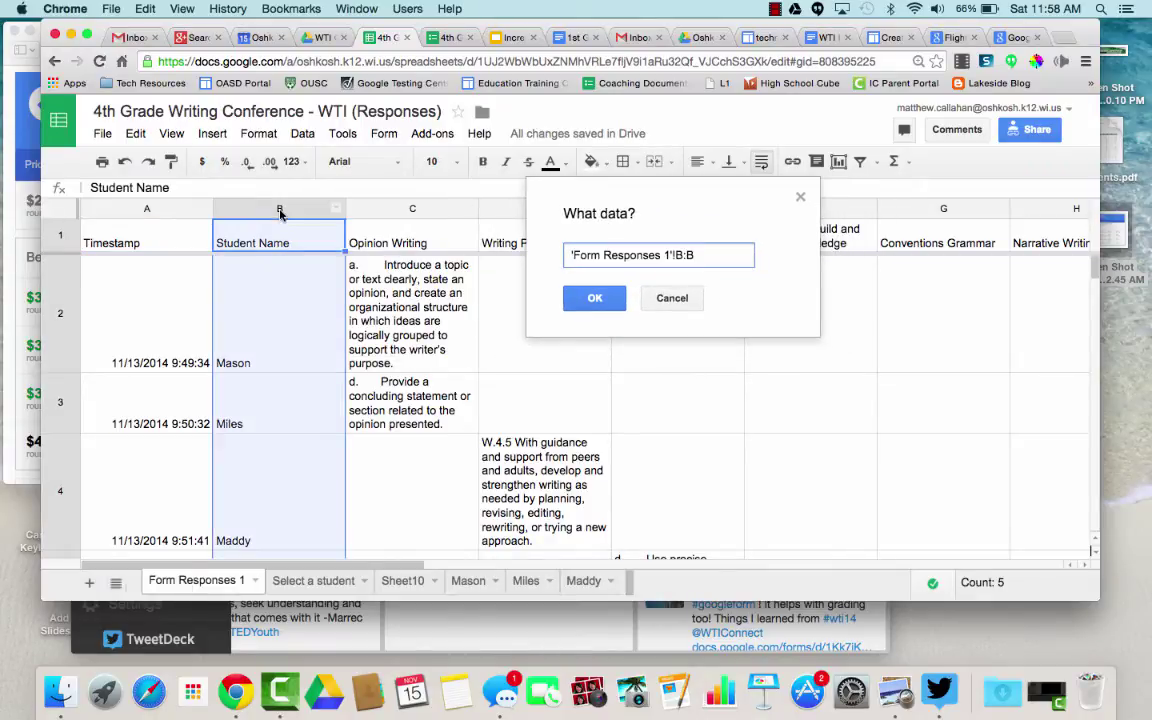
click(600, 298)
click(350, 462)
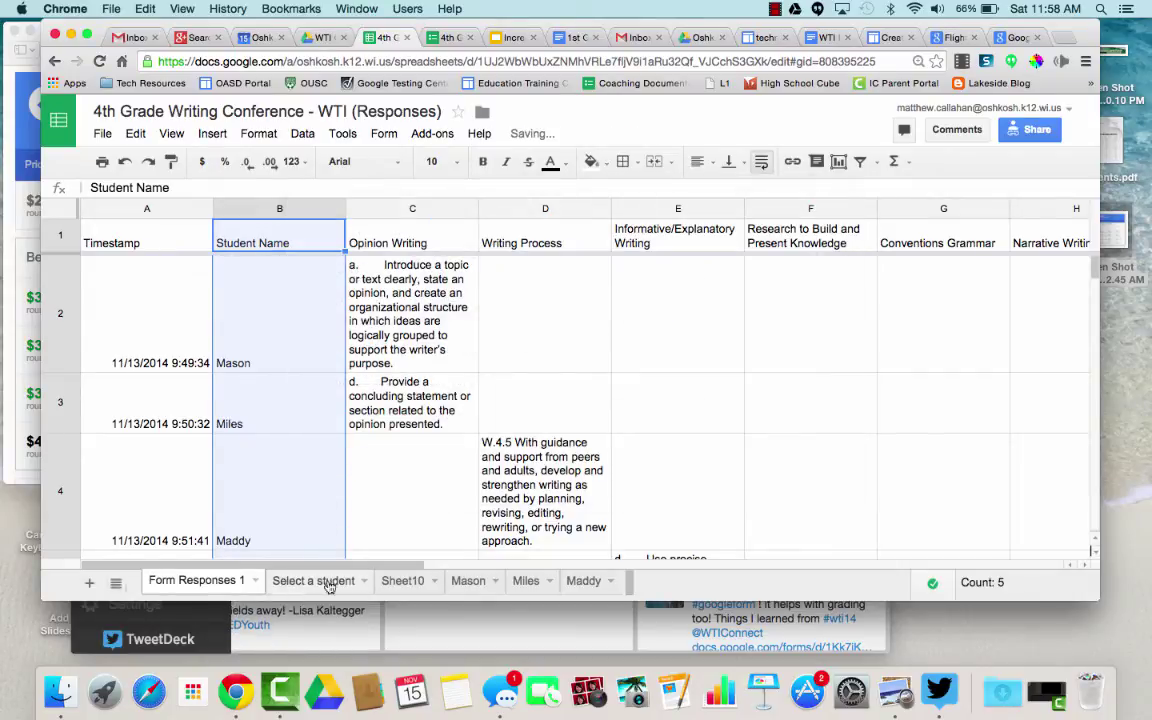
Pick Miles in Sheet10's B1 dropdown and colour the name yellow
click(405, 581)
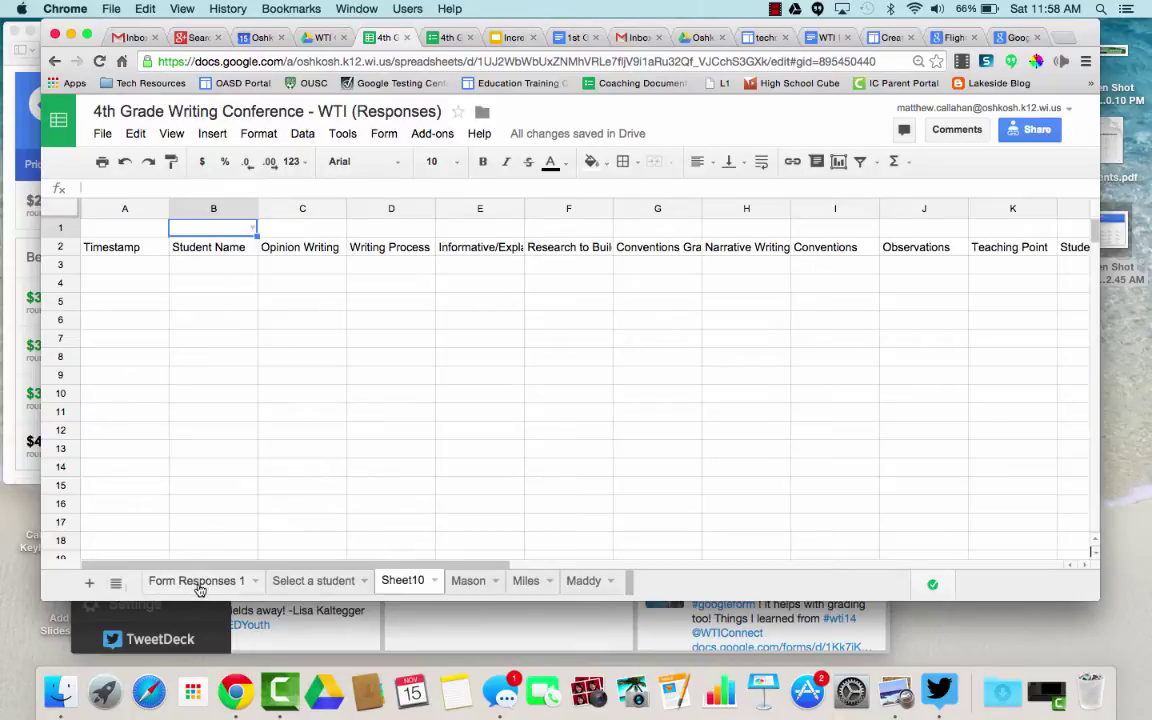
click(250, 229)
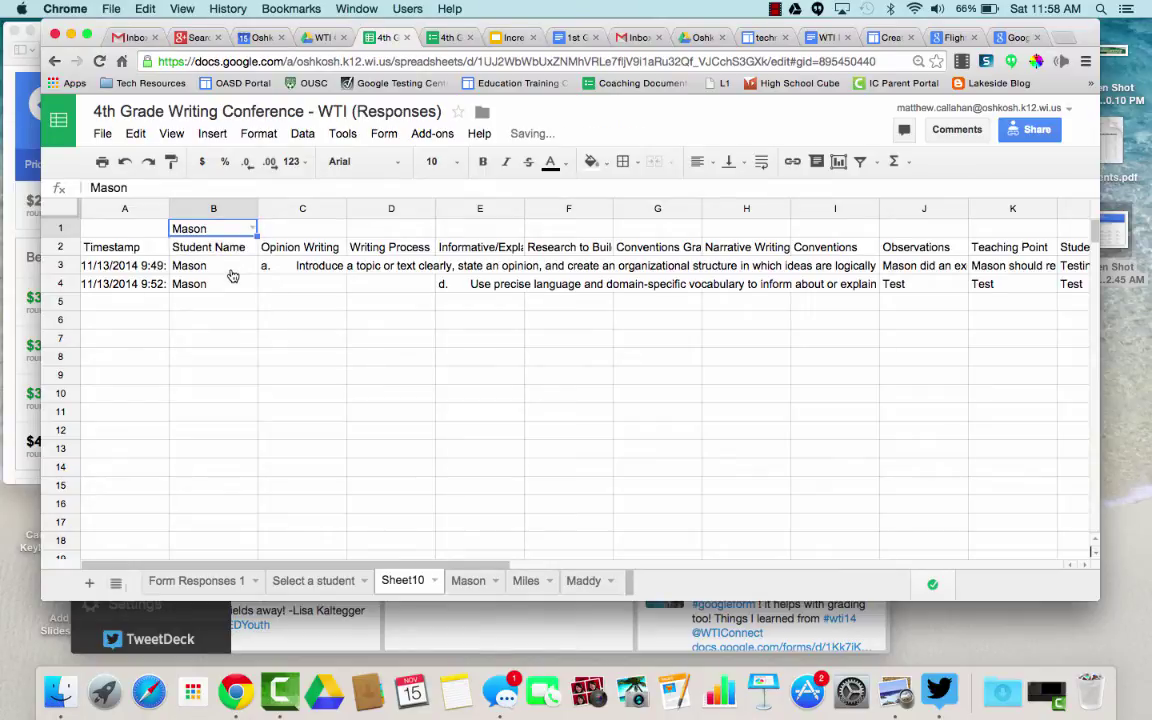
double_click(228, 212)
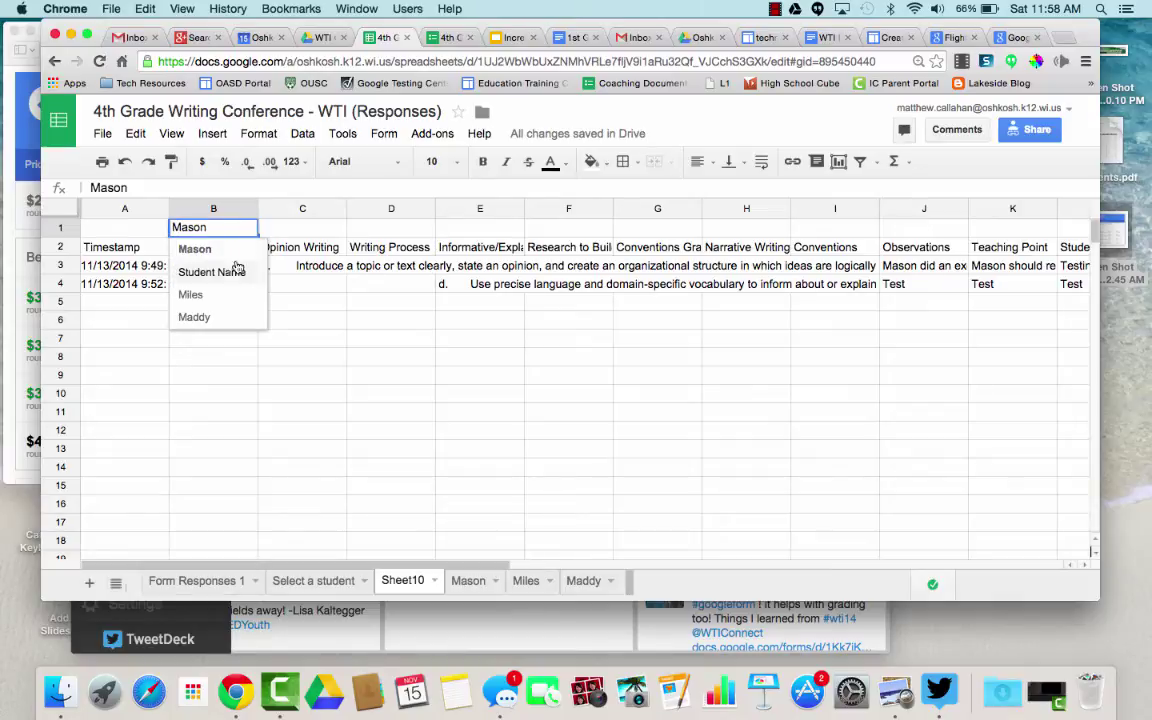
click(219, 296)
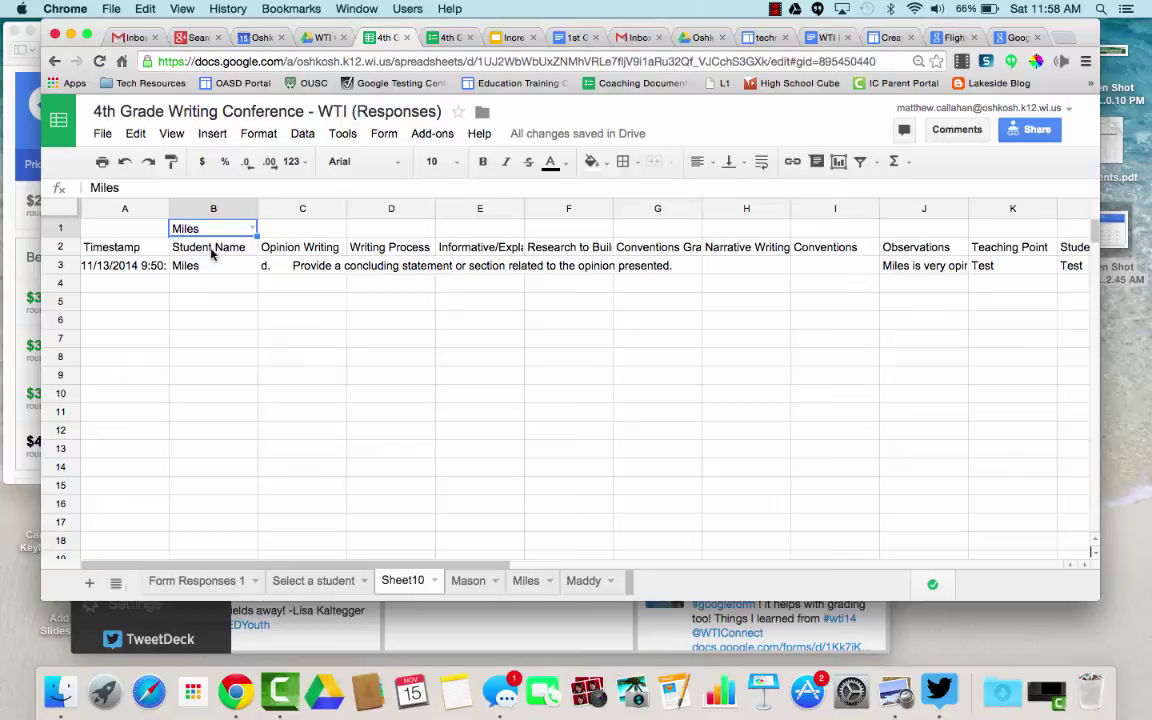
click(550, 163)
click(608, 238)
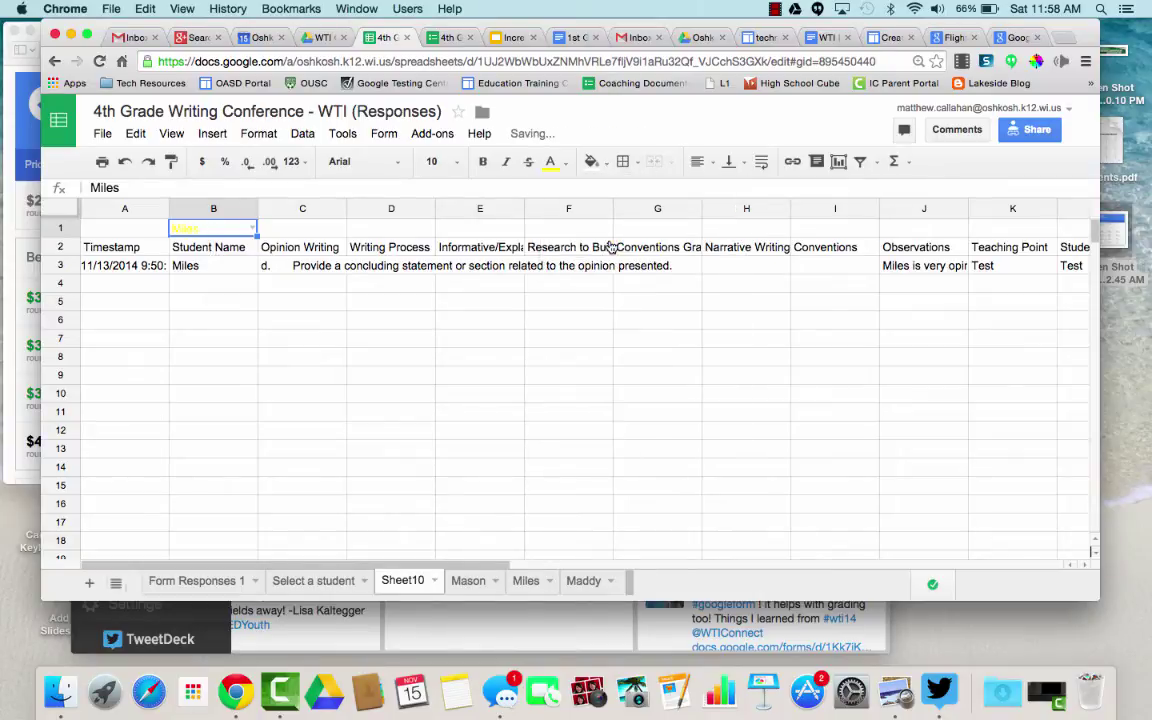
Restore B1's text to black and give the cell a yellow fill
click(552, 163)
click(562, 217)
click(593, 163)
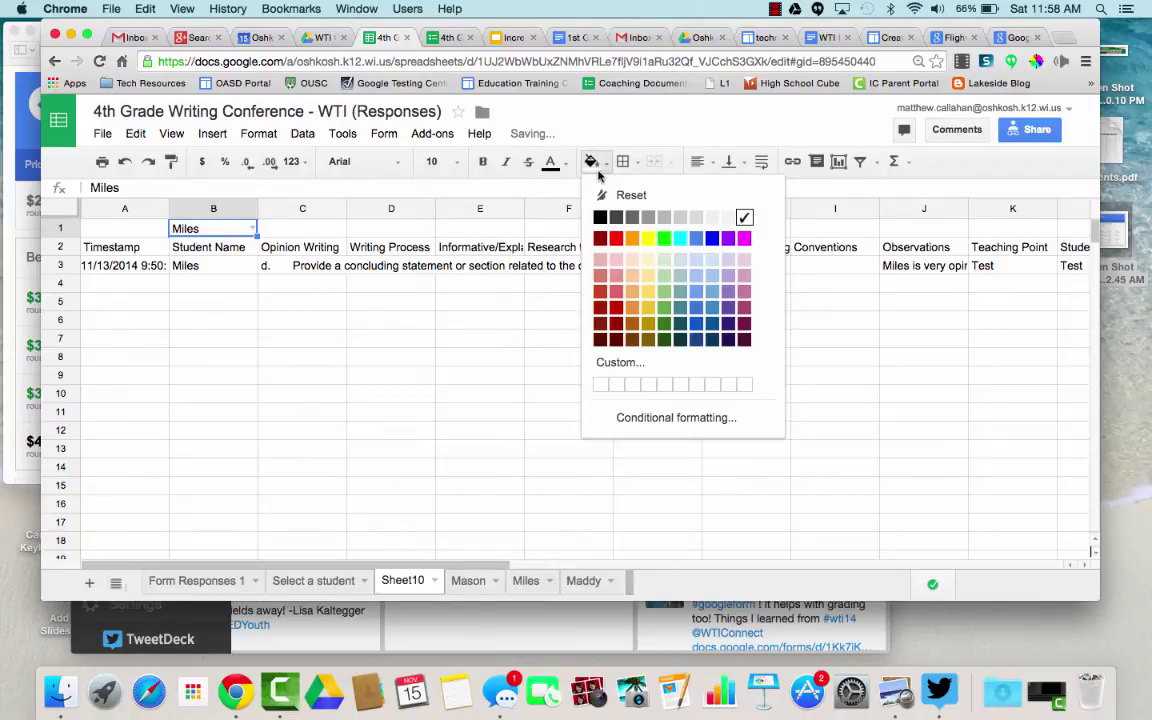
click(651, 237)
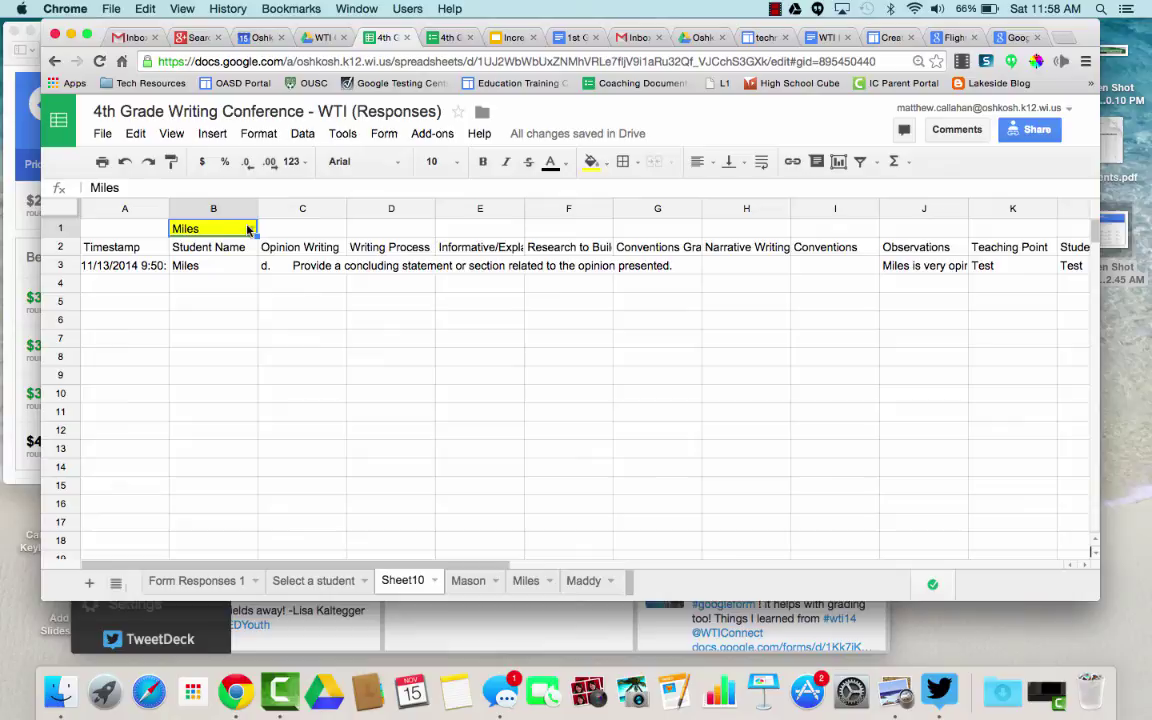
click(247, 229)
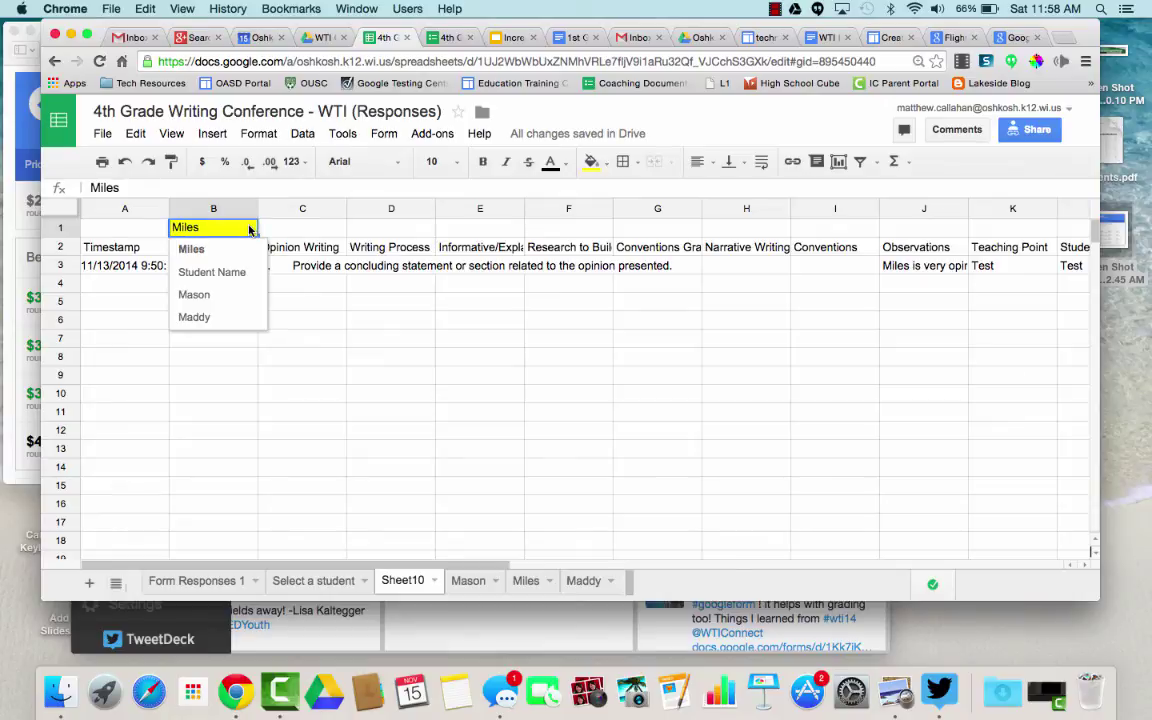